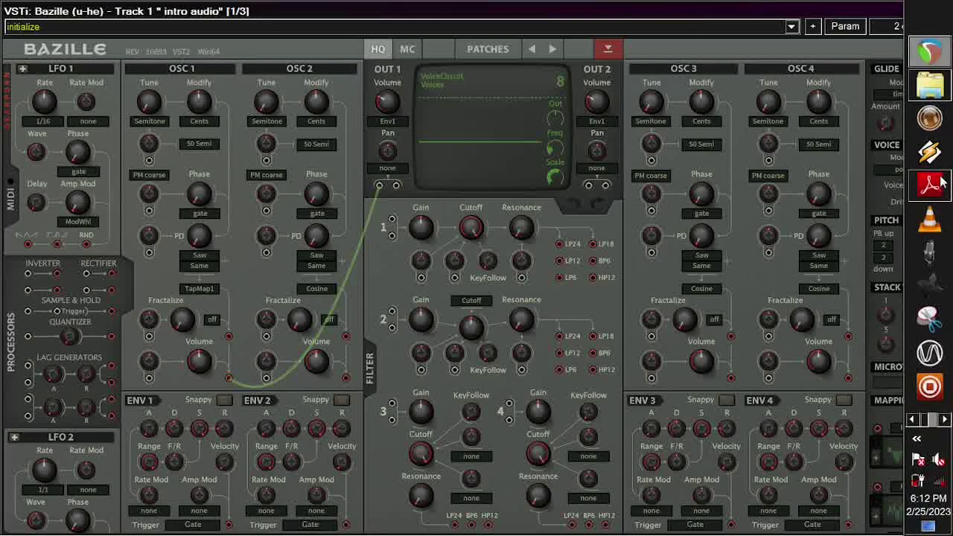
- Read the Spectralize instructions under Additive Waves in The Bazille Cookbook PDF and return to the Bazille synthesizer
{"action": "left_click", "coordinate": [931, 186]}
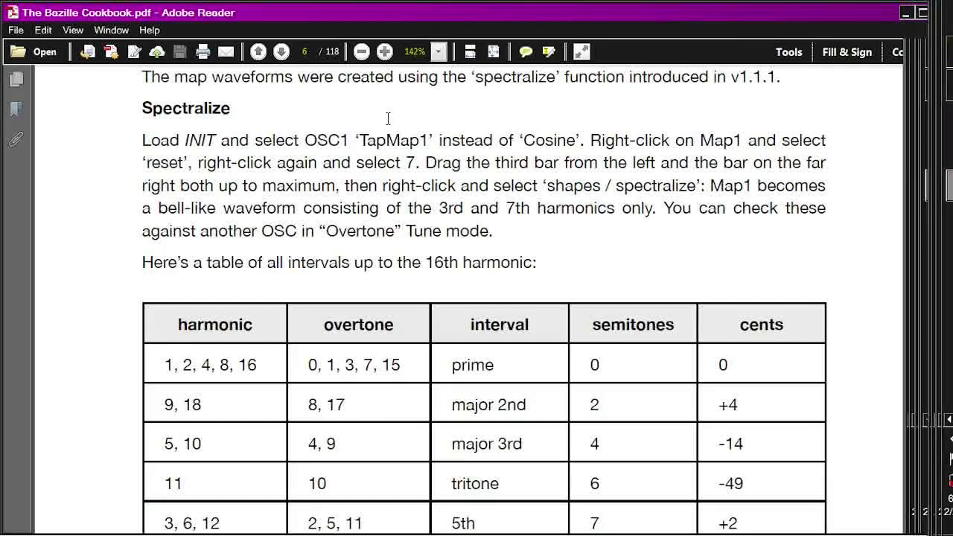
{"action": "scroll", "coordinate": [387, 125], "scroll_direction": "up", "scroll_amount": 3}
{"action": "scroll", "coordinate": [387, 124], "scroll_direction": "down", "scroll_amount": 2}
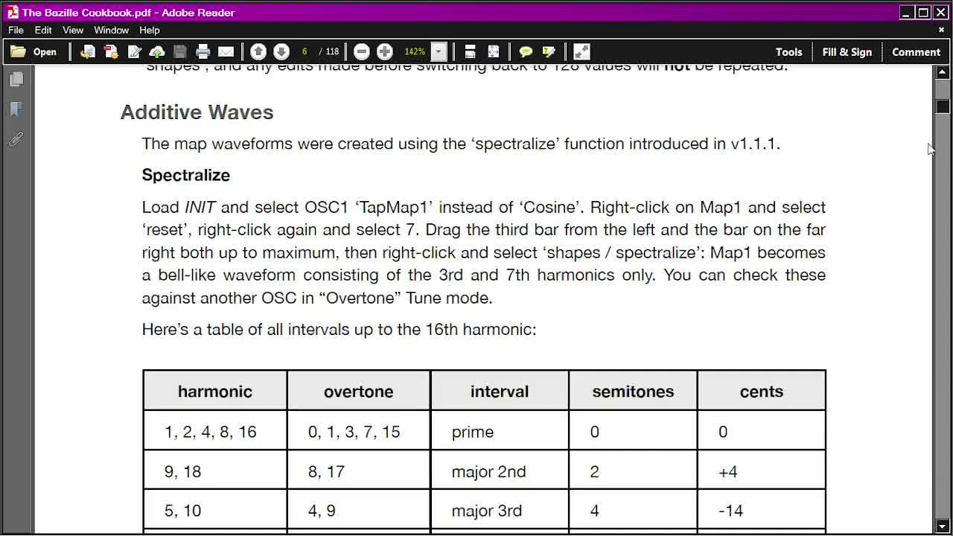
{"action": "left_click", "coordinate": [906, 13]}
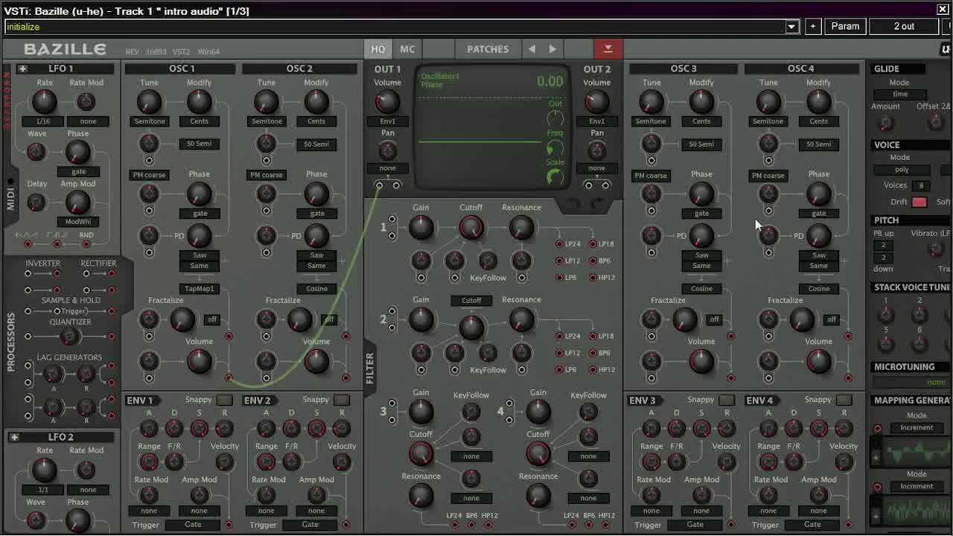
- Load Bazille's INIT patch and set the OSC 1 waveform source to TapMap1
{"action": "left_click", "coordinate": [486, 91]}
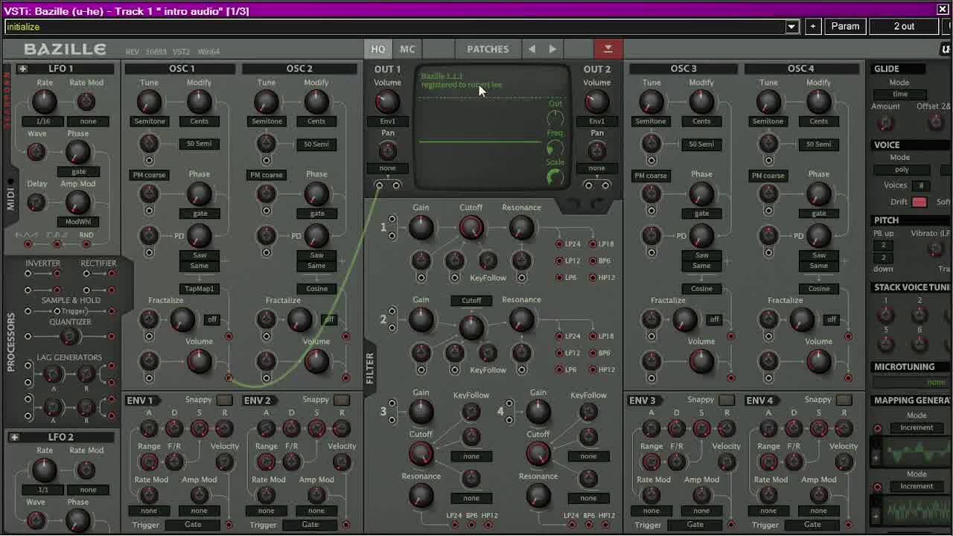
{"action": "left_click", "coordinate": [500, 93]}
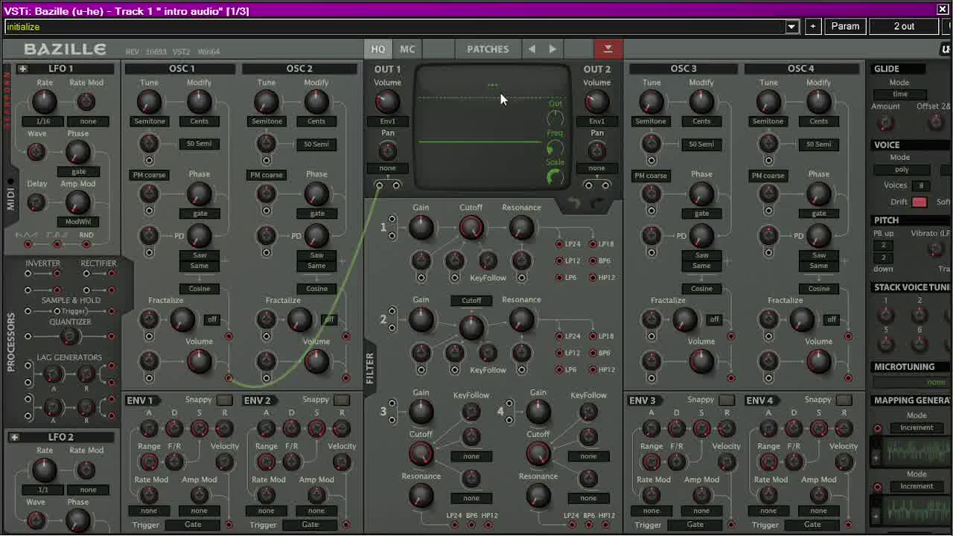
{"action": "left_click", "coordinate": [205, 289]}
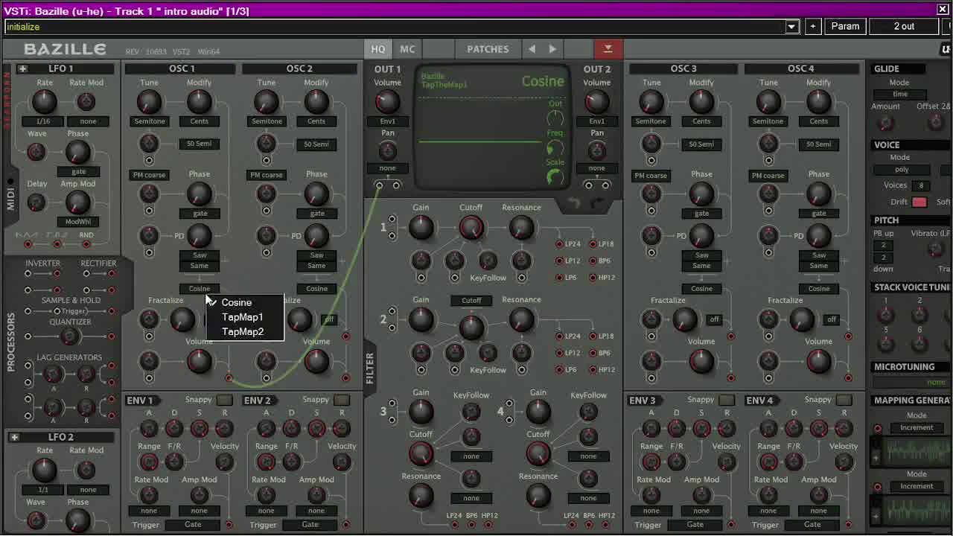
{"action": "left_click", "coordinate": [258, 318]}
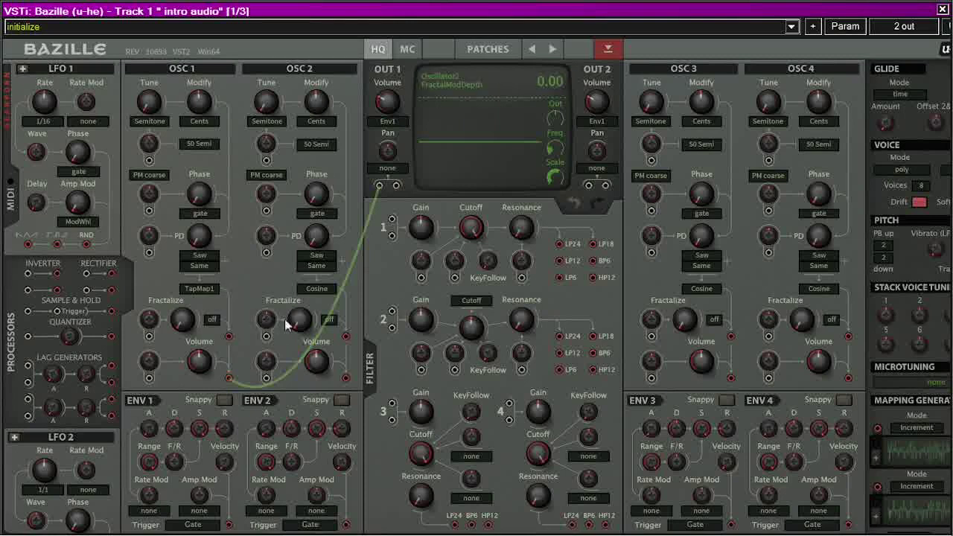
- Open the Mapping Generator 1 editor, reset its map and reduce it to 7 steps
{"action": "left_click", "coordinate": [874, 457]}
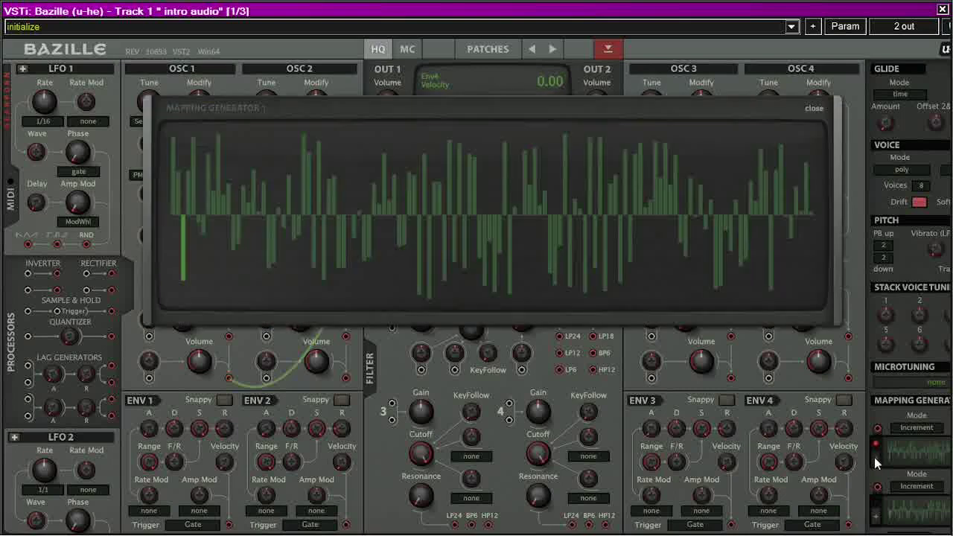
{"action": "right_click", "coordinate": [354, 154]}
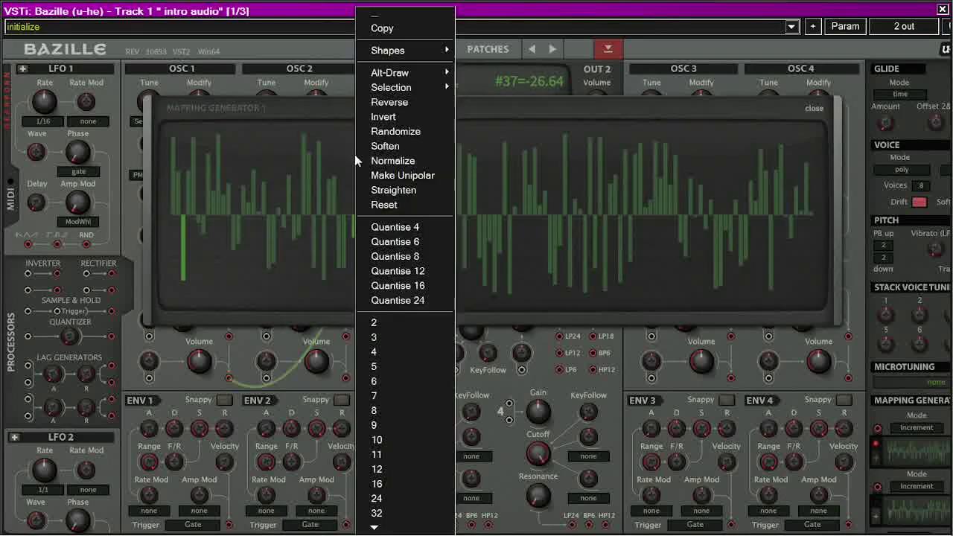
{"action": "left_click", "coordinate": [376, 205]}
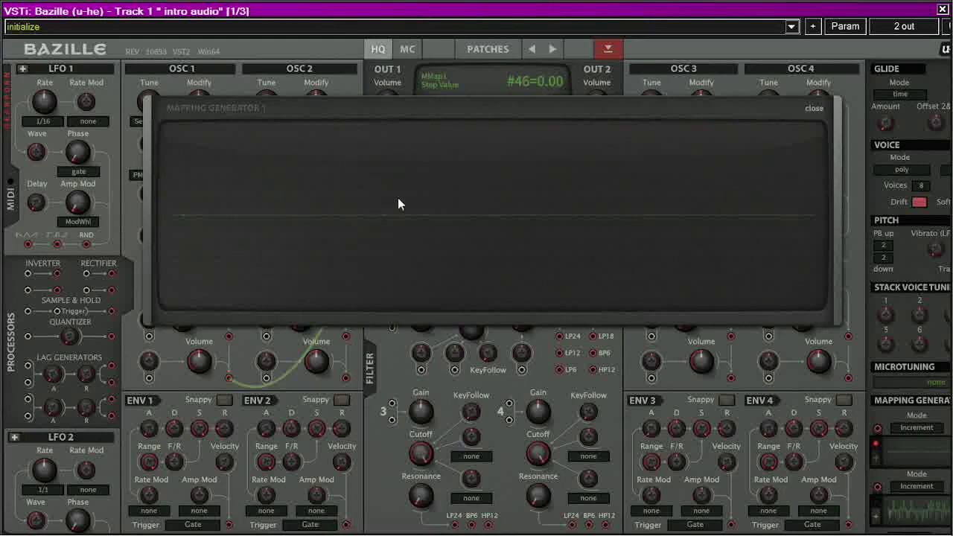
{"action": "right_click", "coordinate": [397, 197]}
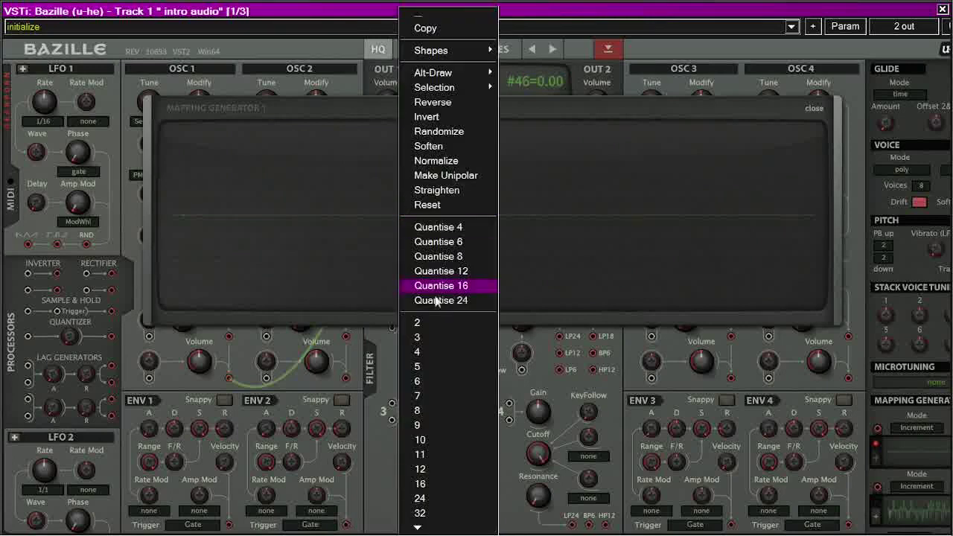
{"action": "left_click", "coordinate": [439, 394]}
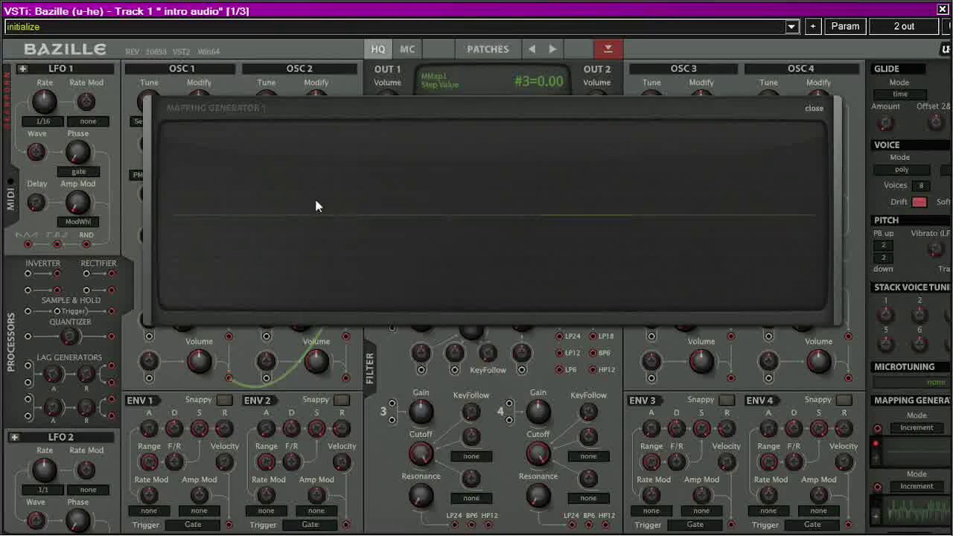
- Raise the third bar and the seventh bar of Mapping Generator 1 to the maximum of 100
{"action": "left_click", "coordinate": [376, 207]}
{"action": "left_click_drag", "start_coordinate": [380, 194], "coordinate": [389, 130]}
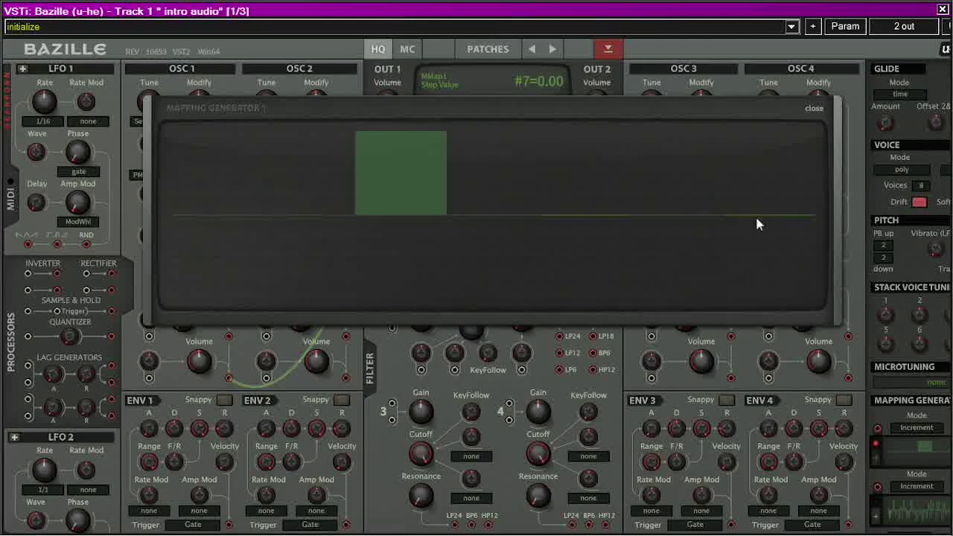
{"action": "left_click_drag", "start_coordinate": [773, 212], "coordinate": [771, 73]}
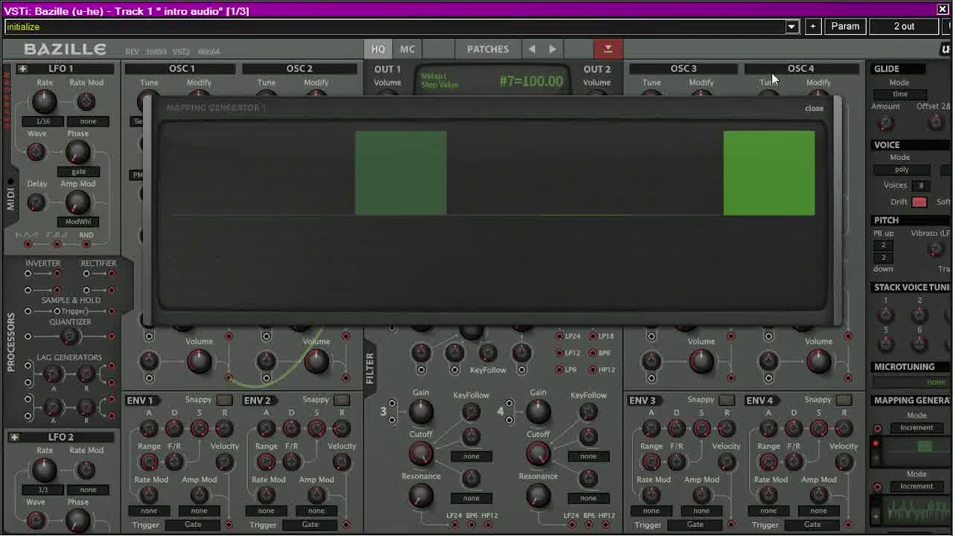
- Apply the Spectralize shape to Mapping Generator 1 and close the enlarged map editor
{"action": "right_click", "coordinate": [466, 227]}
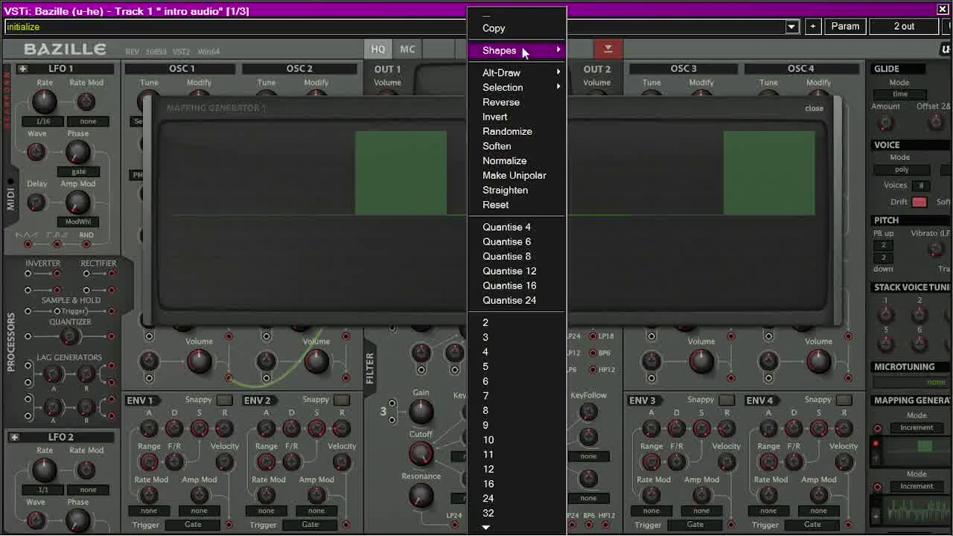
{"action": "mouse_move", "coordinate": [527, 51]}
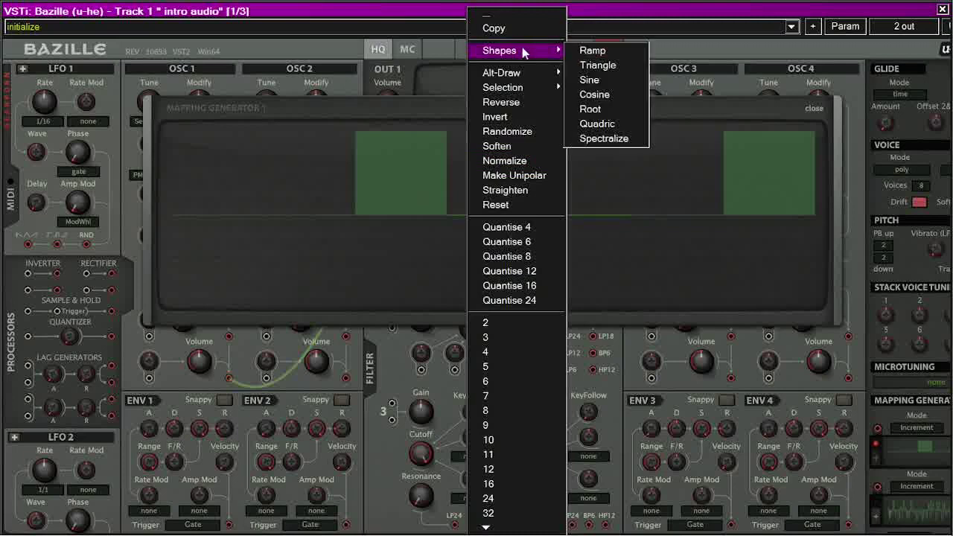
{"action": "left_click", "coordinate": [612, 140]}
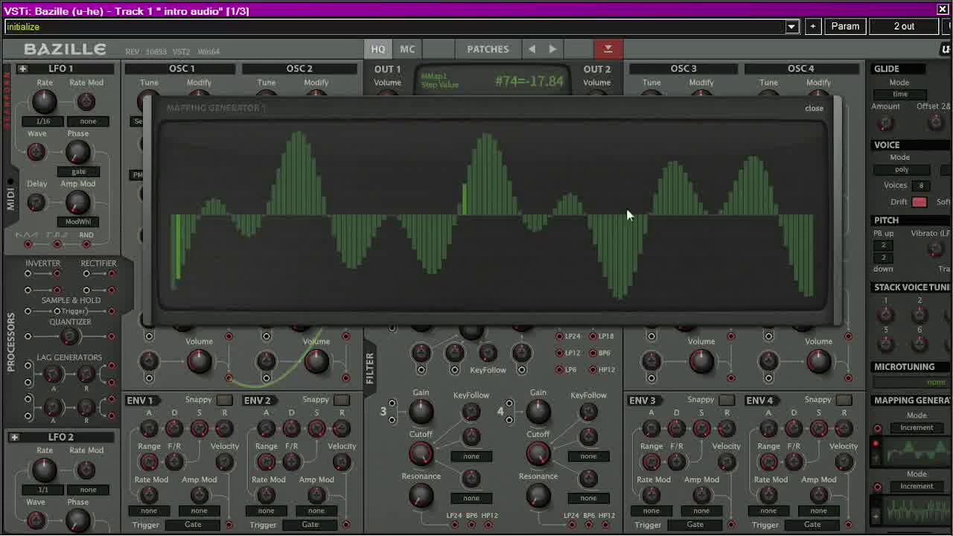
{"action": "left_click", "coordinate": [811, 109]}
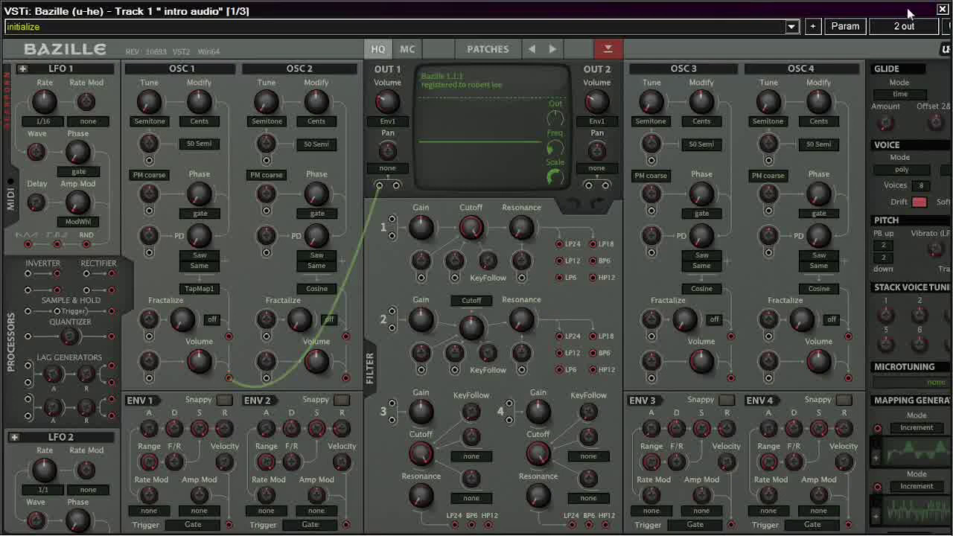
- Move the Bazille window aside and switch to Synthesis Technology WaveEdit
{"action": "left_click", "coordinate": [910, 14]}
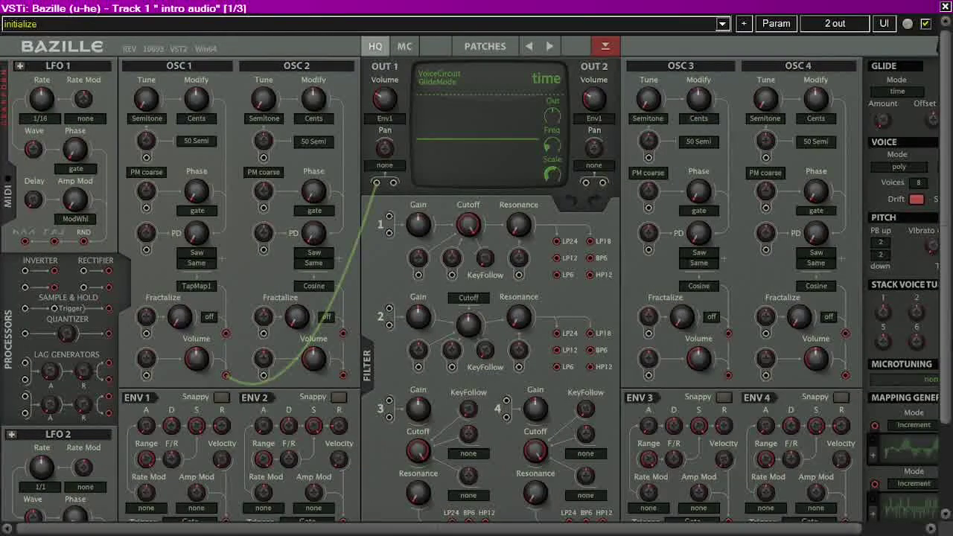
{"action": "left_click_drag", "start_coordinate": [869, 9], "coordinate": [845, 21]}
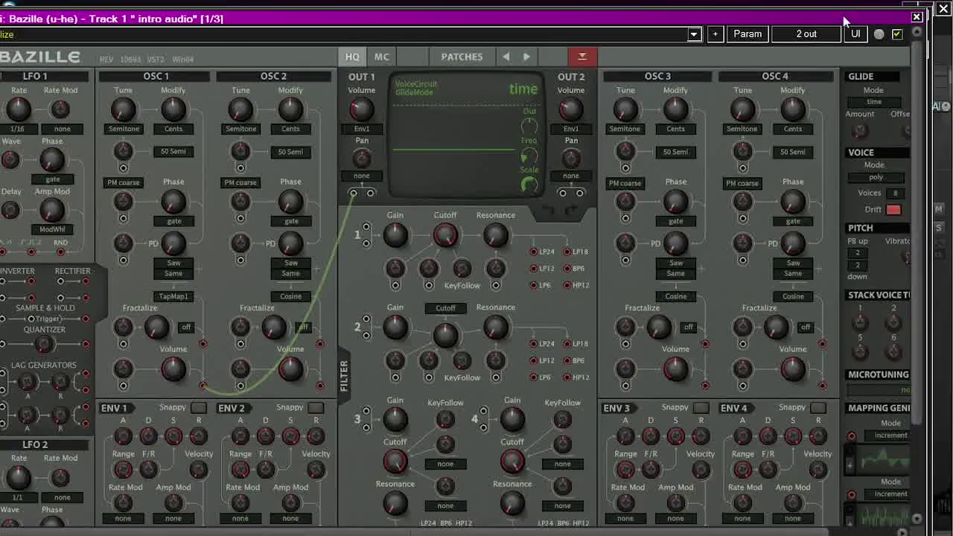
{"action": "mouse_move", "coordinate": [951, 97]}
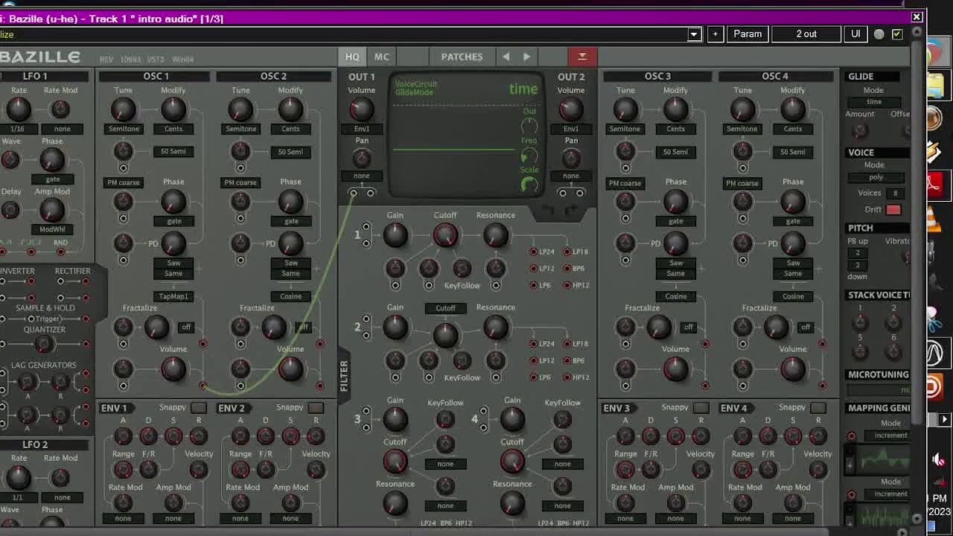
{"action": "left_click", "coordinate": [930, 352]}
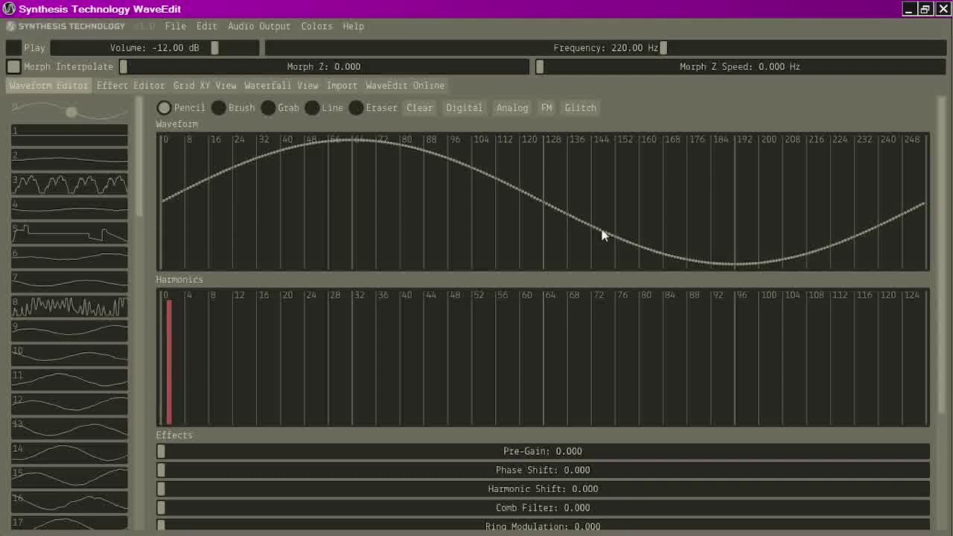
- Raise harmonic 4 of waveform 0 to full level and clear harmonics 1 and 4
{"action": "left_click", "coordinate": [187, 302]}
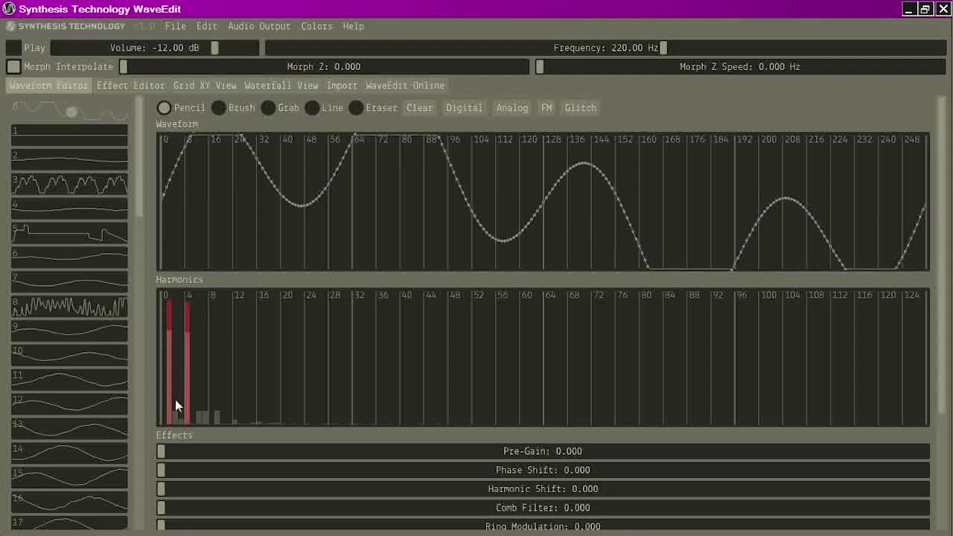
{"action": "left_click", "coordinate": [169, 422]}
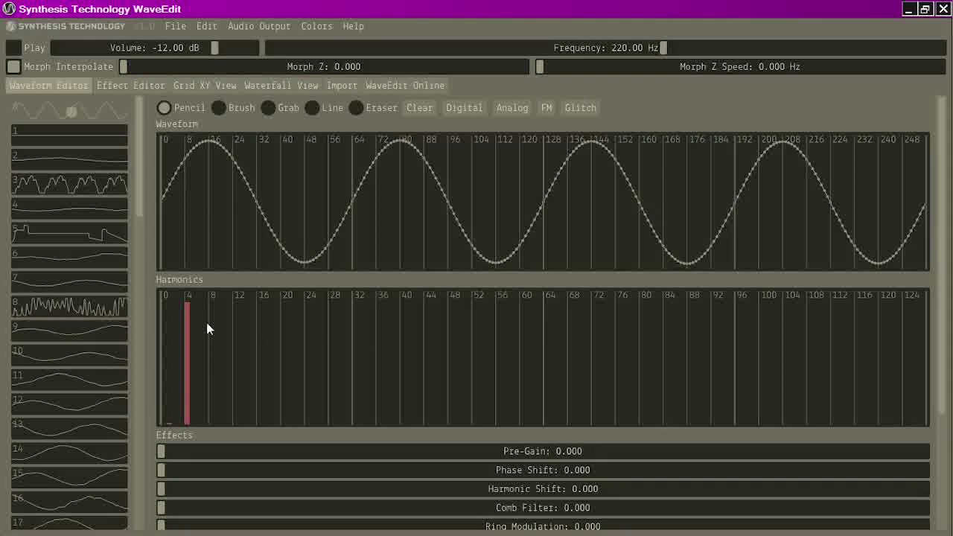
{"action": "left_click", "coordinate": [186, 425]}
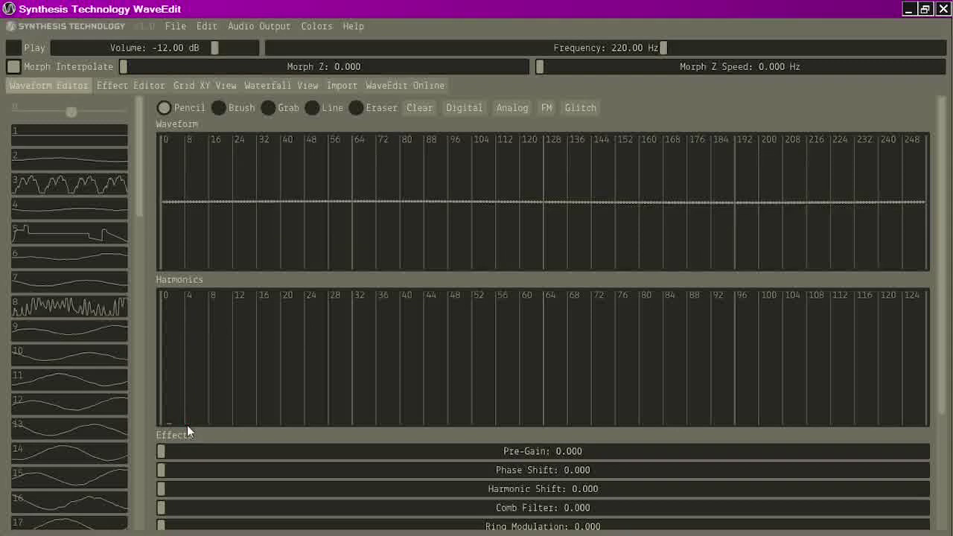
- Raise harmonics 0 and 1 of waveform 0 to about full level and clear harmonic 0
{"action": "left_click", "coordinate": [166, 302]}
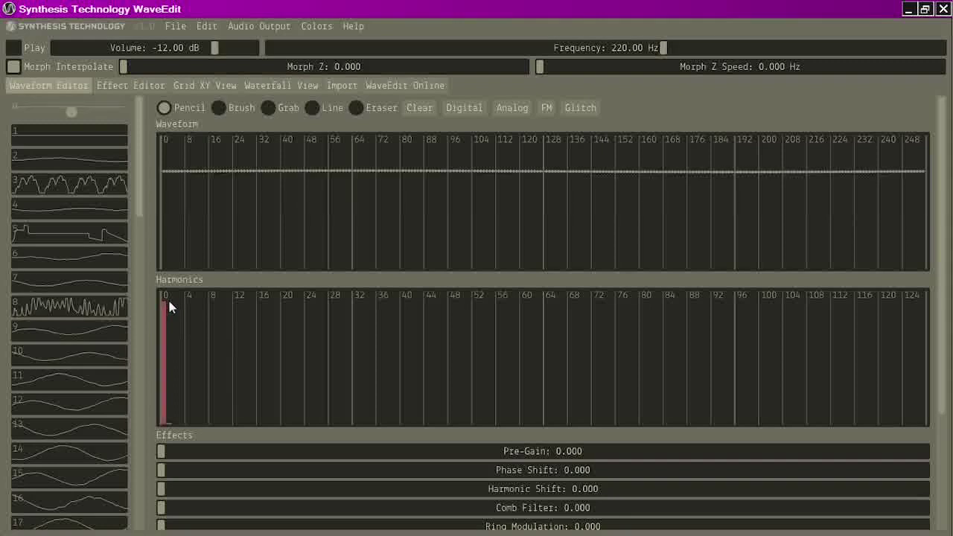
{"action": "left_click", "coordinate": [170, 307]}
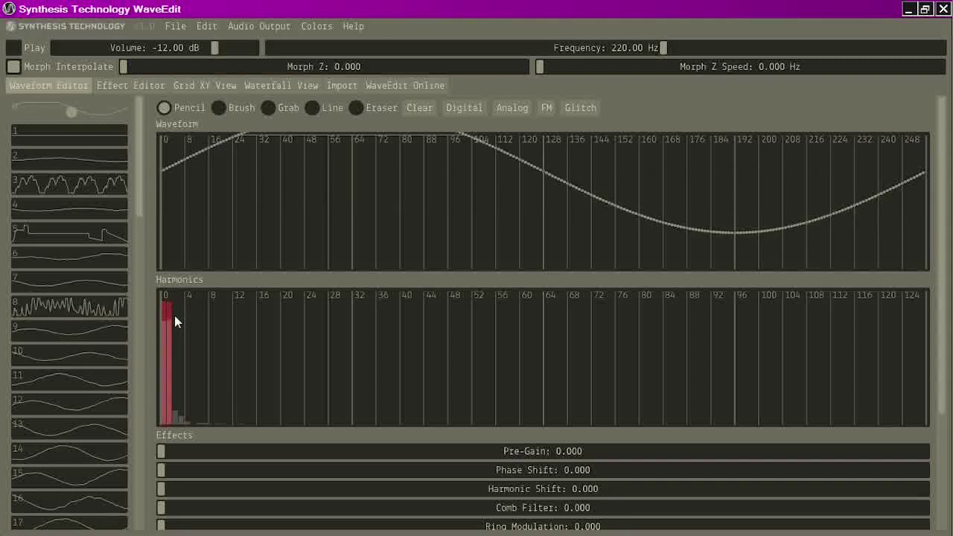
{"action": "left_click", "coordinate": [162, 423]}
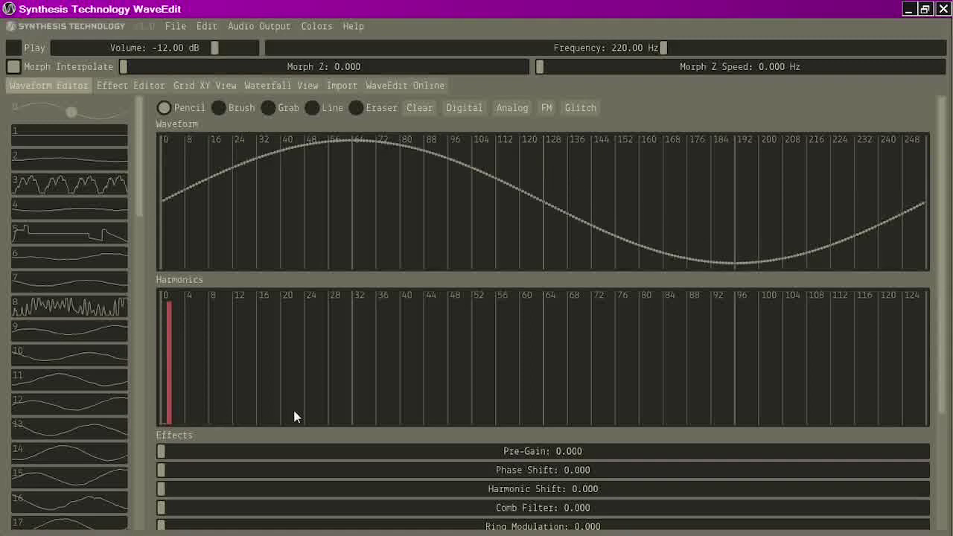
- Try adding harmonic 3, and harmonics 8 and 4 together, near full level, clearing them to leave mainly the fundamental
{"action": "left_click", "coordinate": [185, 308]}
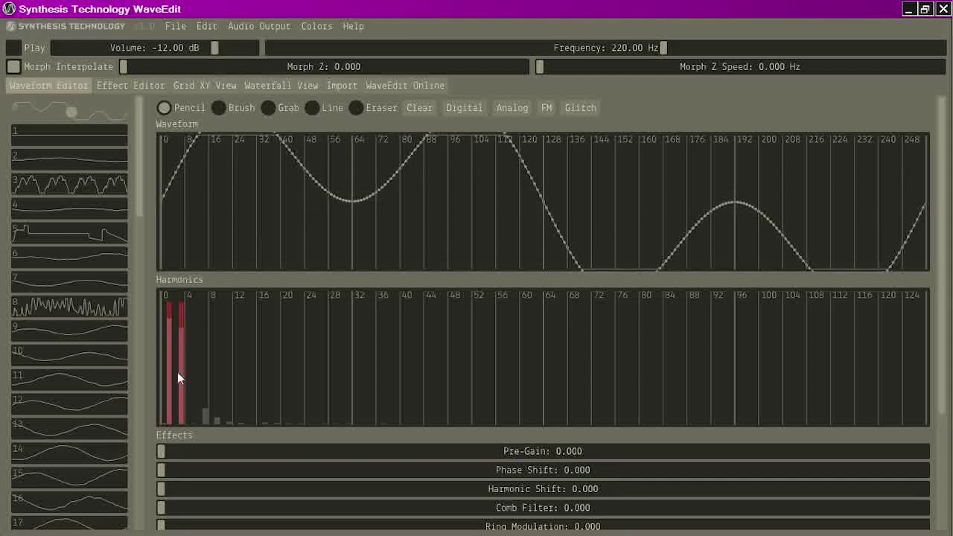
{"action": "left_click", "coordinate": [180, 423]}
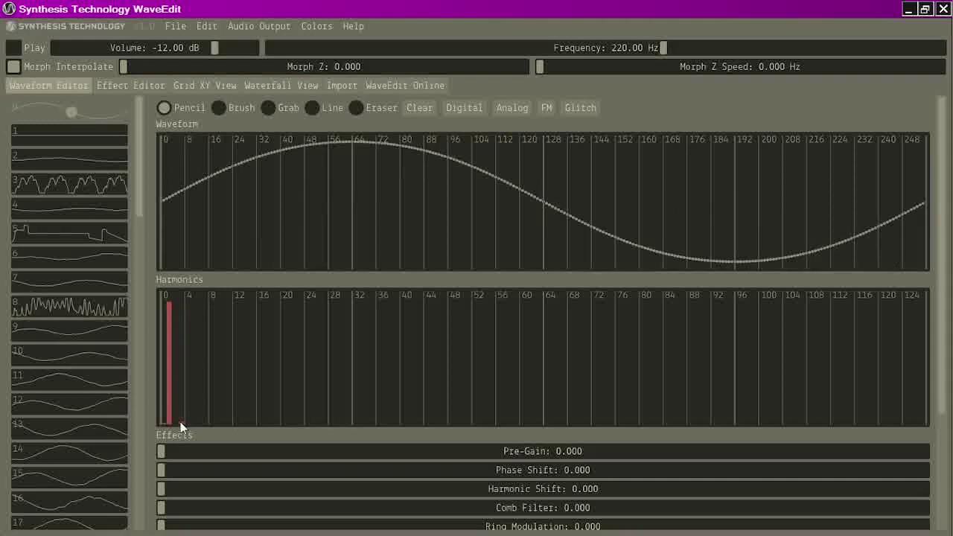
{"action": "left_click", "coordinate": [209, 306]}
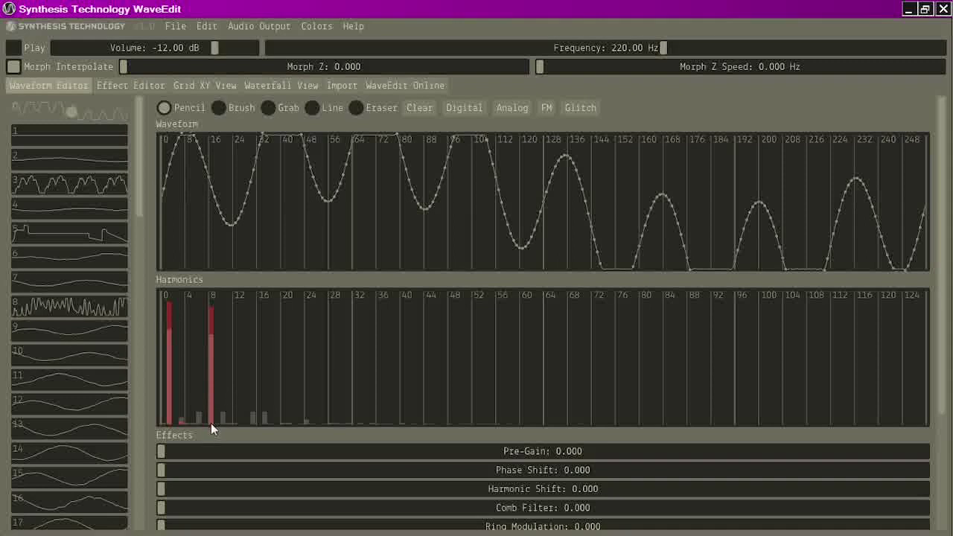
{"action": "left_click", "coordinate": [189, 312]}
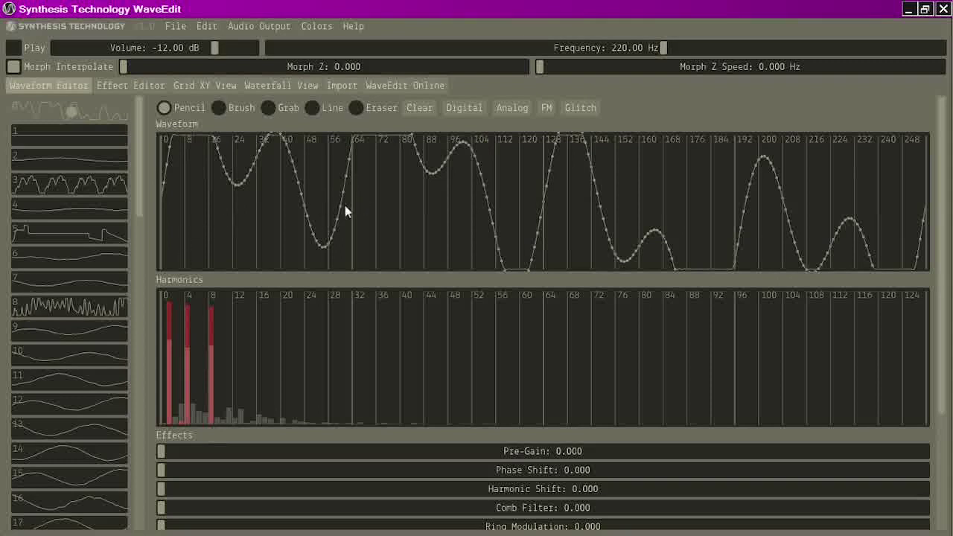
{"action": "left_click", "coordinate": [209, 423]}
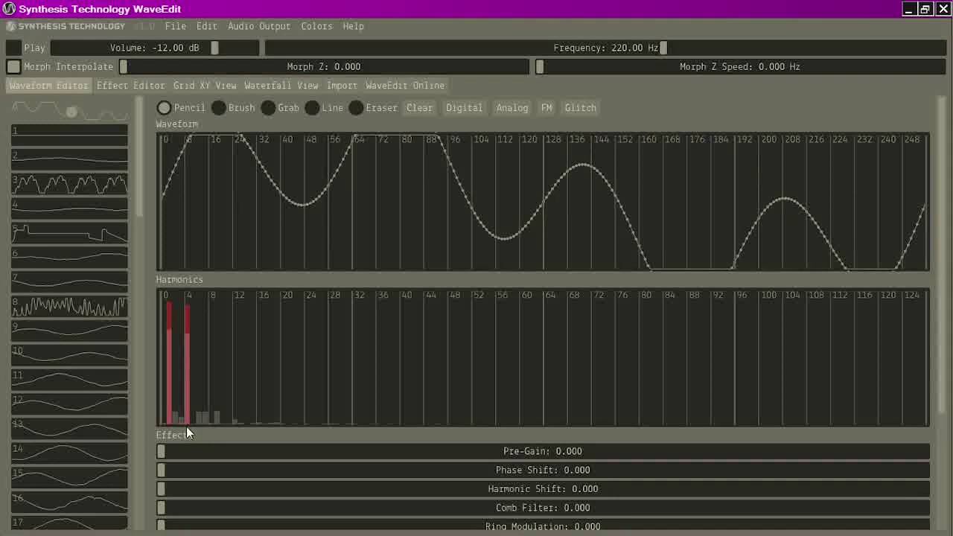
{"action": "left_click", "coordinate": [189, 420]}
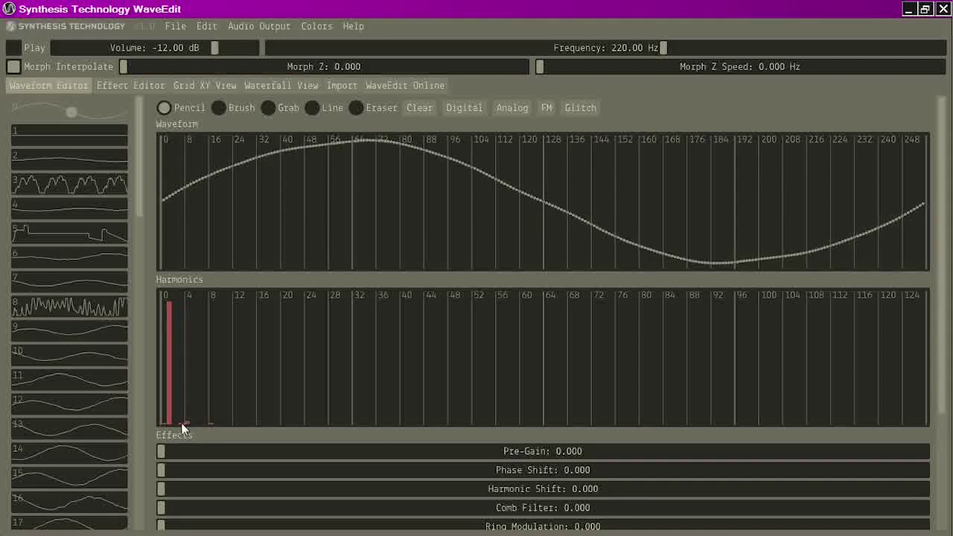
- Add a high harmonic just below number 48 at about a third of full level
{"action": "left_click", "coordinate": [446, 380]}
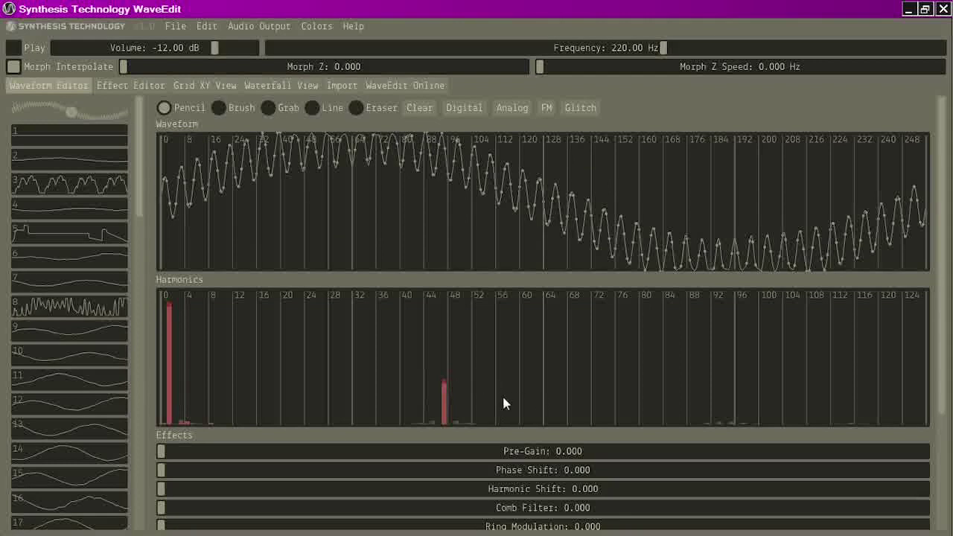
- Clear the harmonic just below number 48 of waveform 0, and try harmonic 64 at nearly half level before clearing it
{"action": "left_click", "coordinate": [442, 423]}
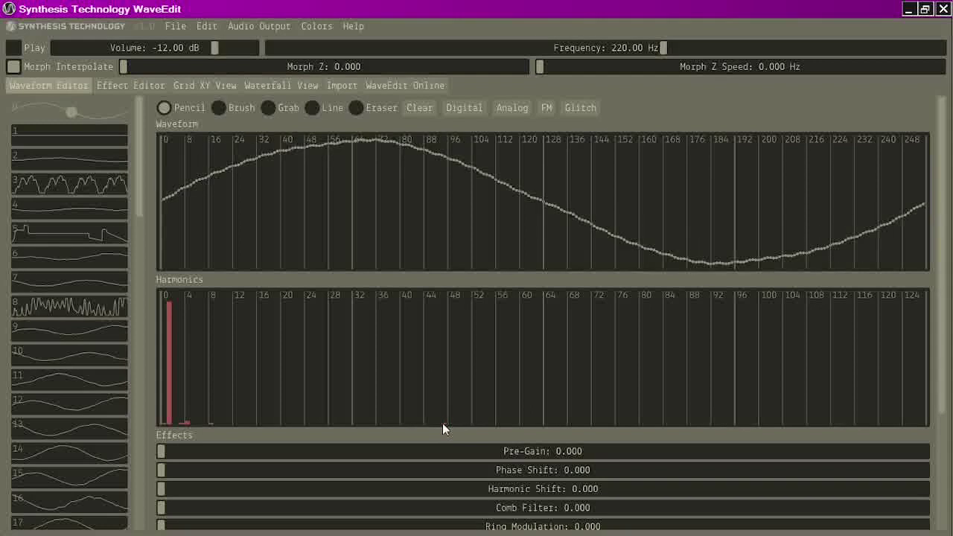
{"action": "left_click", "coordinate": [545, 369]}
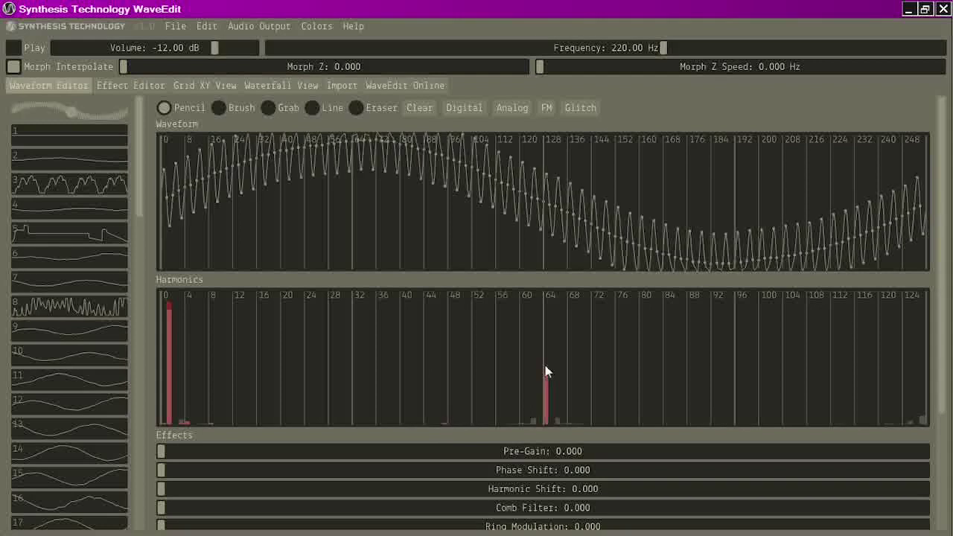
{"action": "left_click", "coordinate": [543, 422]}
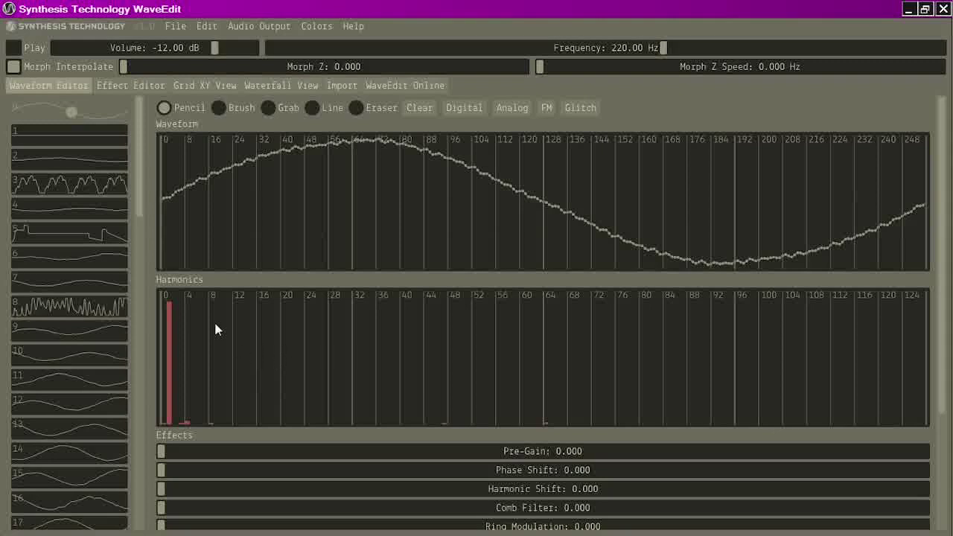
- Switch from WaveEdit to The Bazille Cookbook PDF in Adobe Reader, shifting the Bazille window aside, and view the table of intervals up to the 16th harmonic
{"action": "left_click", "coordinate": [909, 10]}
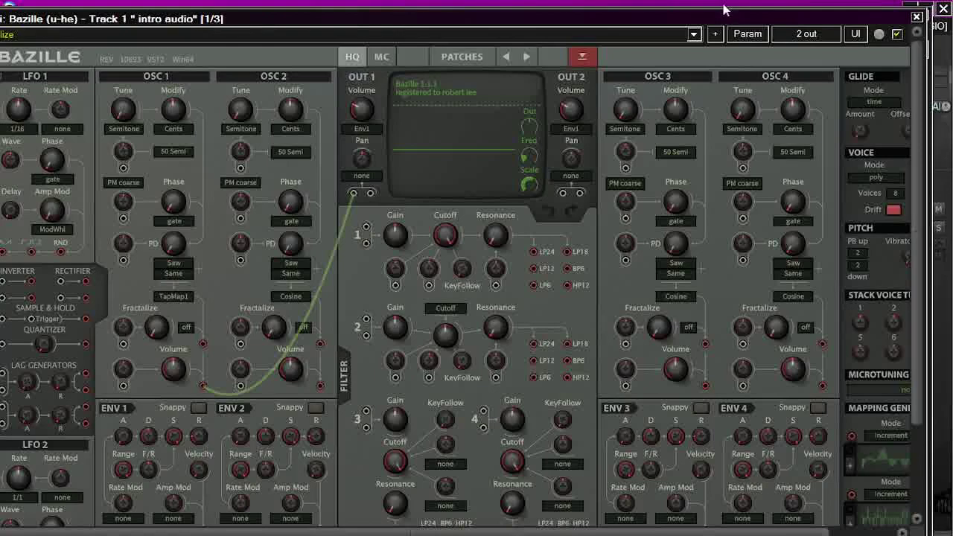
{"action": "left_click", "coordinate": [514, 8]}
{"action": "left_click_drag", "start_coordinate": [503, 19], "coordinate": [545, 6]}
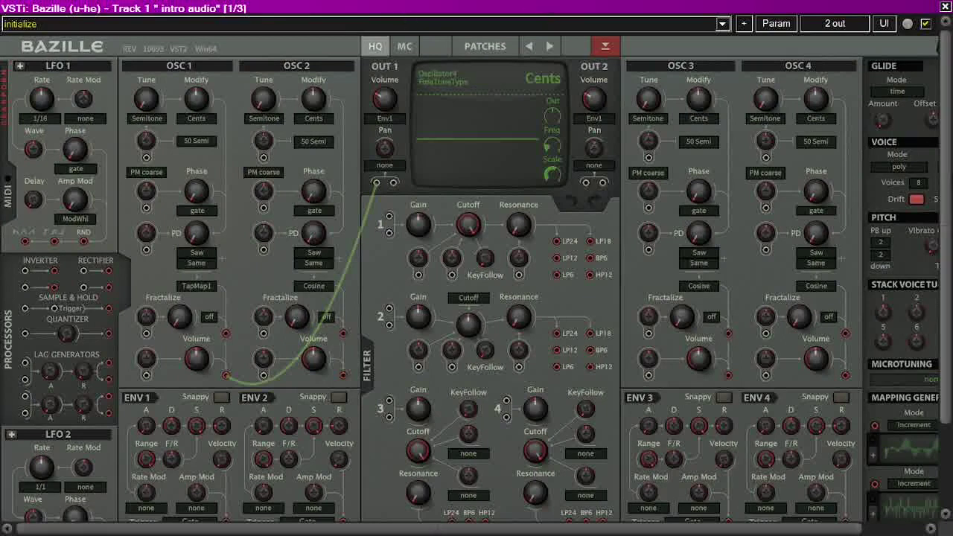
{"action": "left_click_drag", "start_coordinate": [835, 5], "coordinate": [812, 13]}
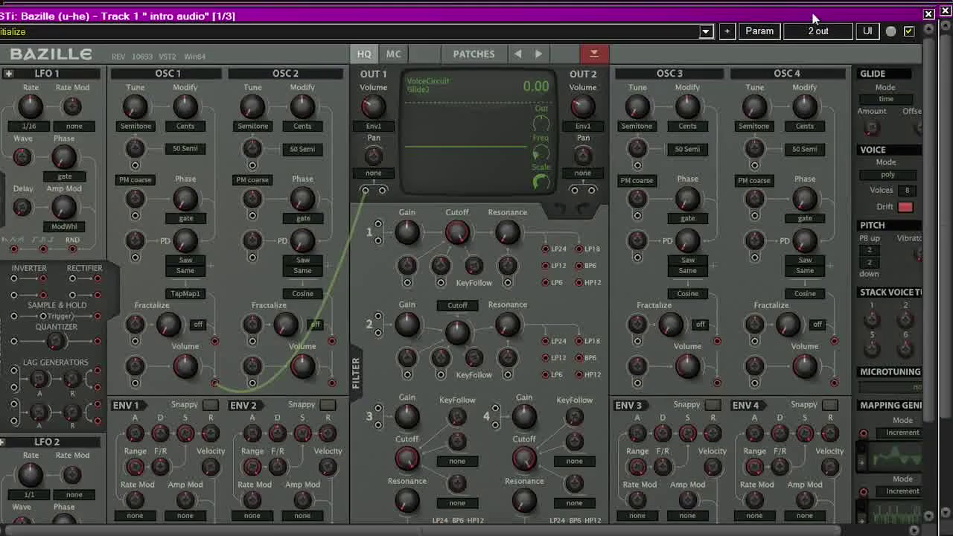
{"action": "mouse_move", "coordinate": [949, 164]}
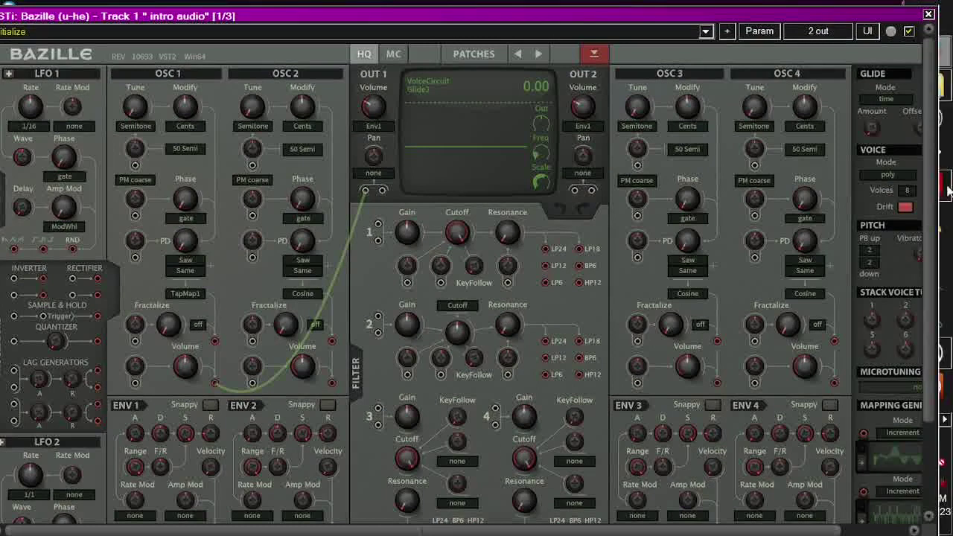
{"action": "left_click", "coordinate": [891, 21]}
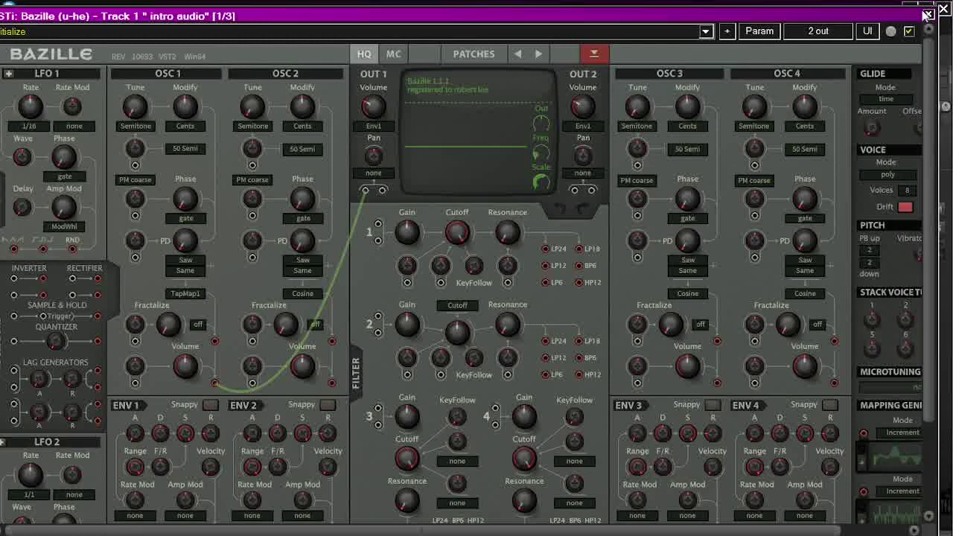
{"action": "left_click_drag", "start_coordinate": [840, 16], "coordinate": [808, 24]}
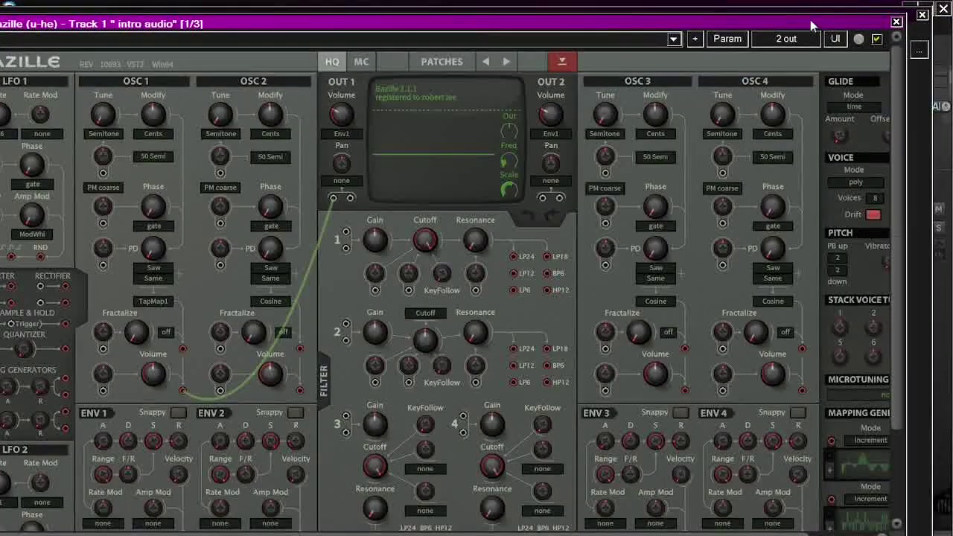
{"action": "left_click", "coordinate": [944, 187]}
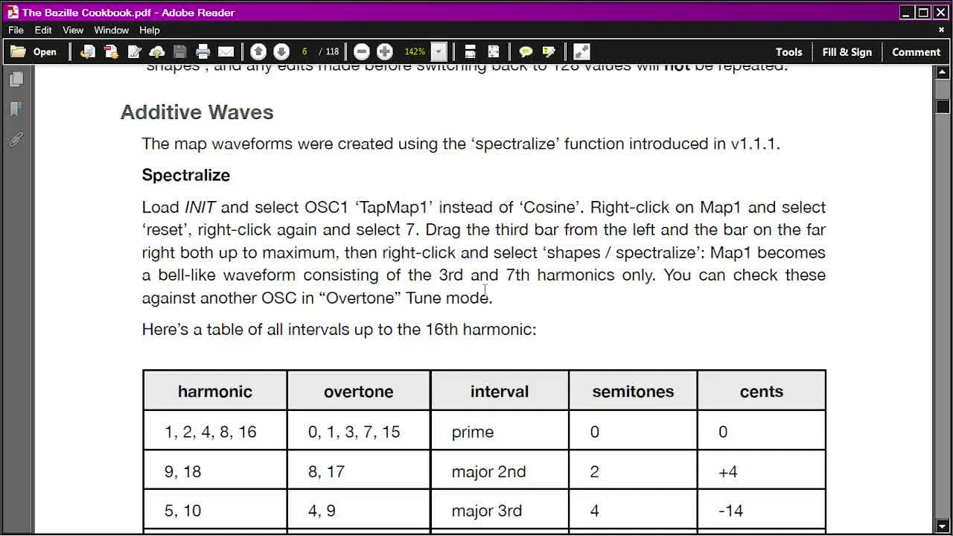
{"action": "scroll", "coordinate": [484, 290], "scroll_direction": "down", "scroll_amount": 5}
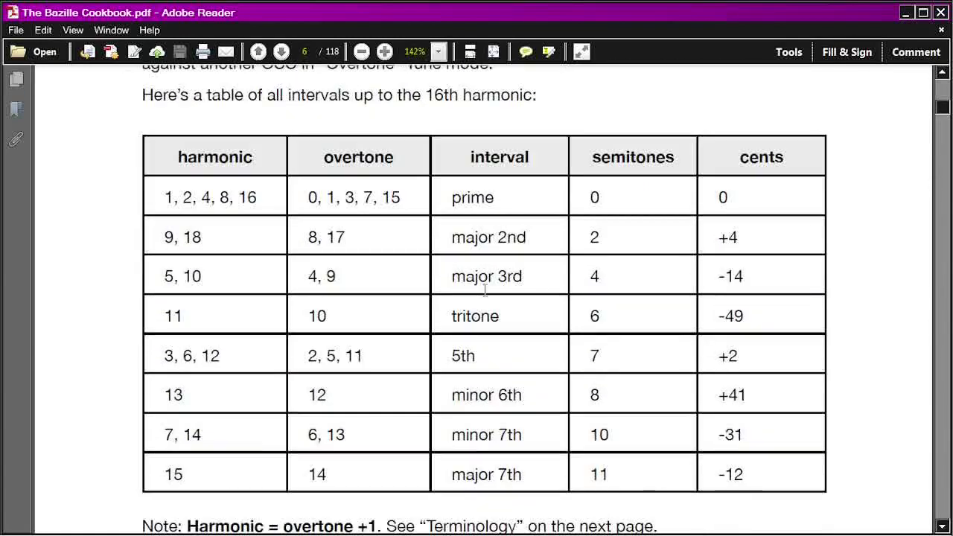